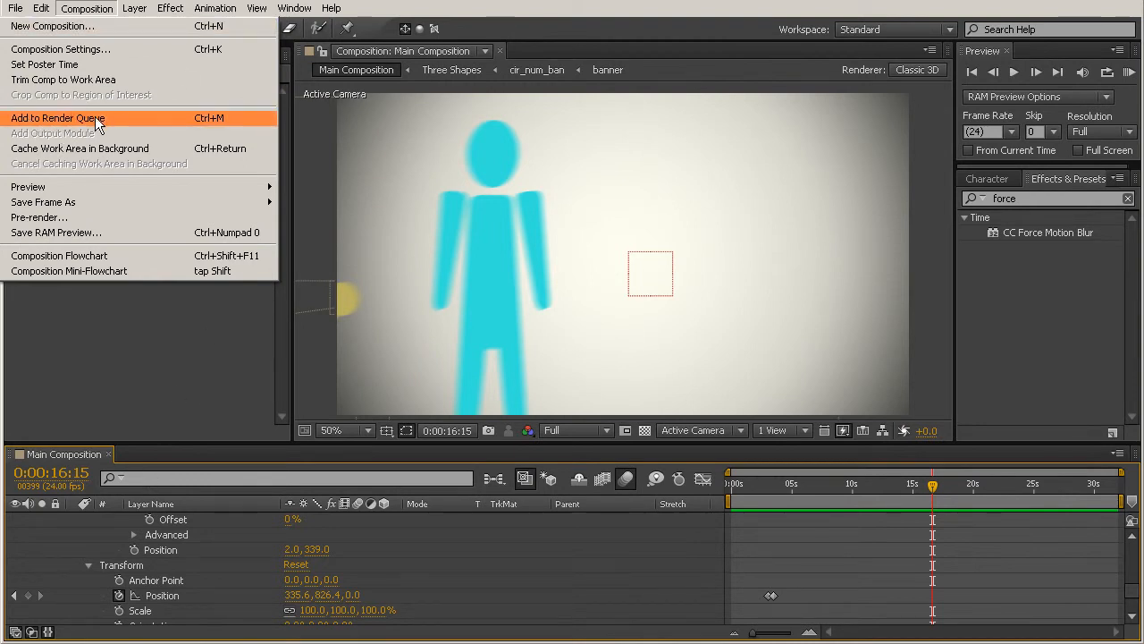
# Add the Main Composition to the render queue and accept its render settings with Best quality and Full resolution
pyautogui.click(58, 120)
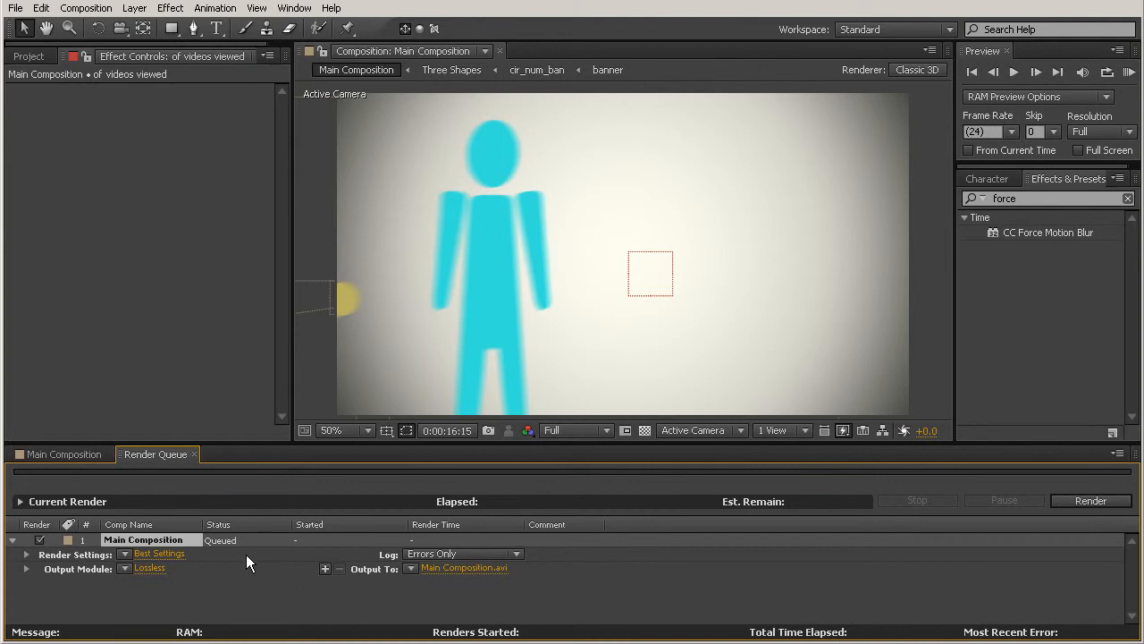
pyautogui.click(167, 553)
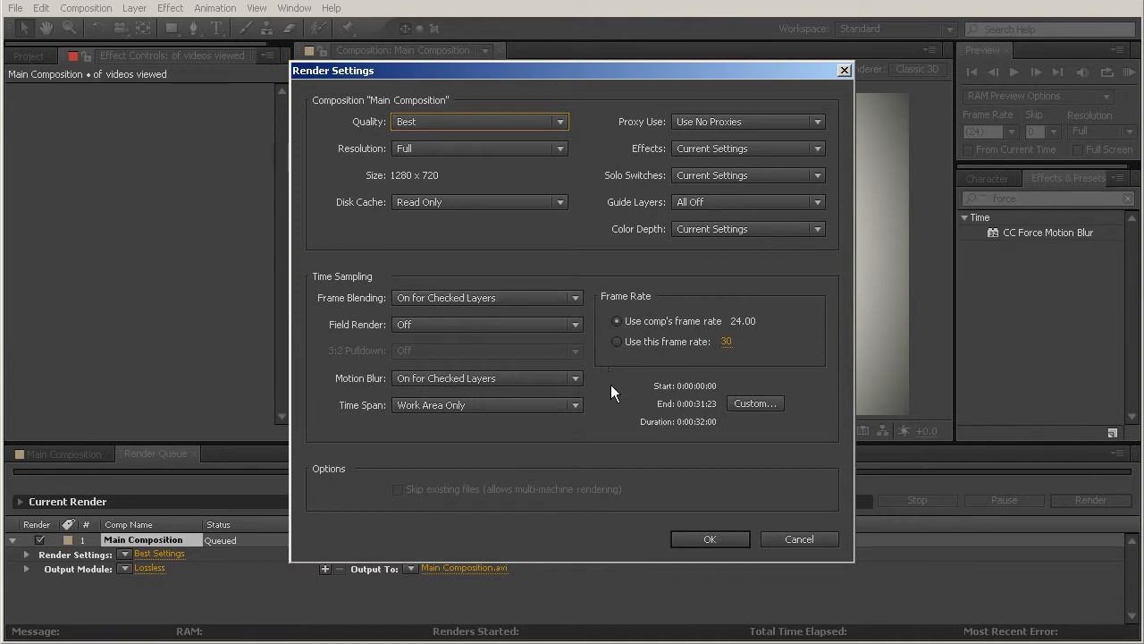
pyautogui.click(710, 536)
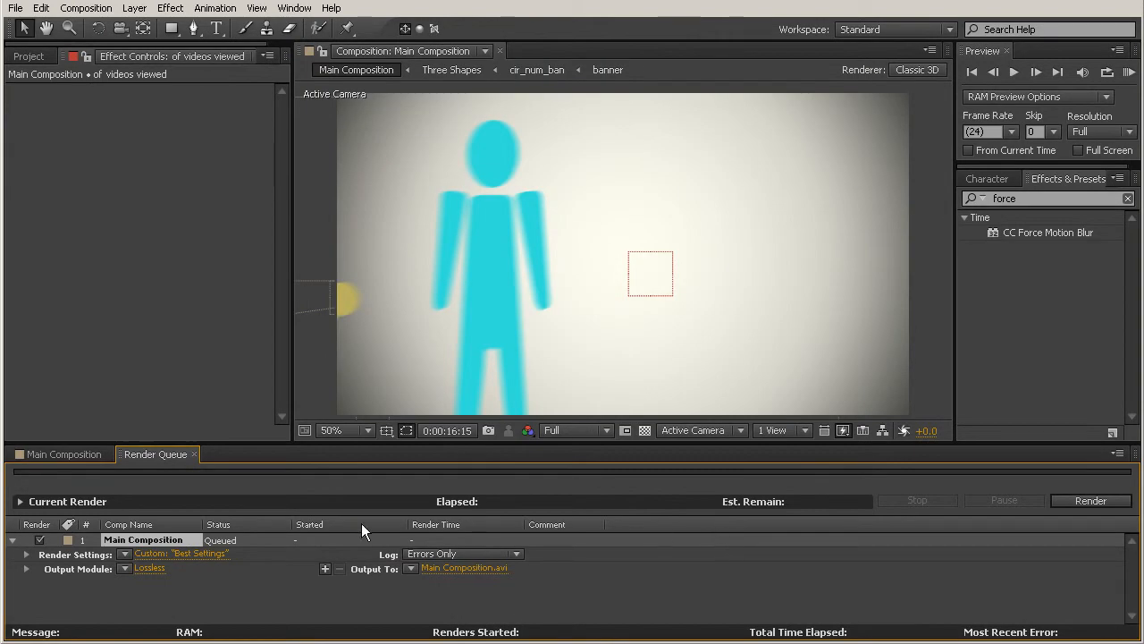
# Set the output module's format to H.264 for the queued Main Composition
pyautogui.click(146, 569)
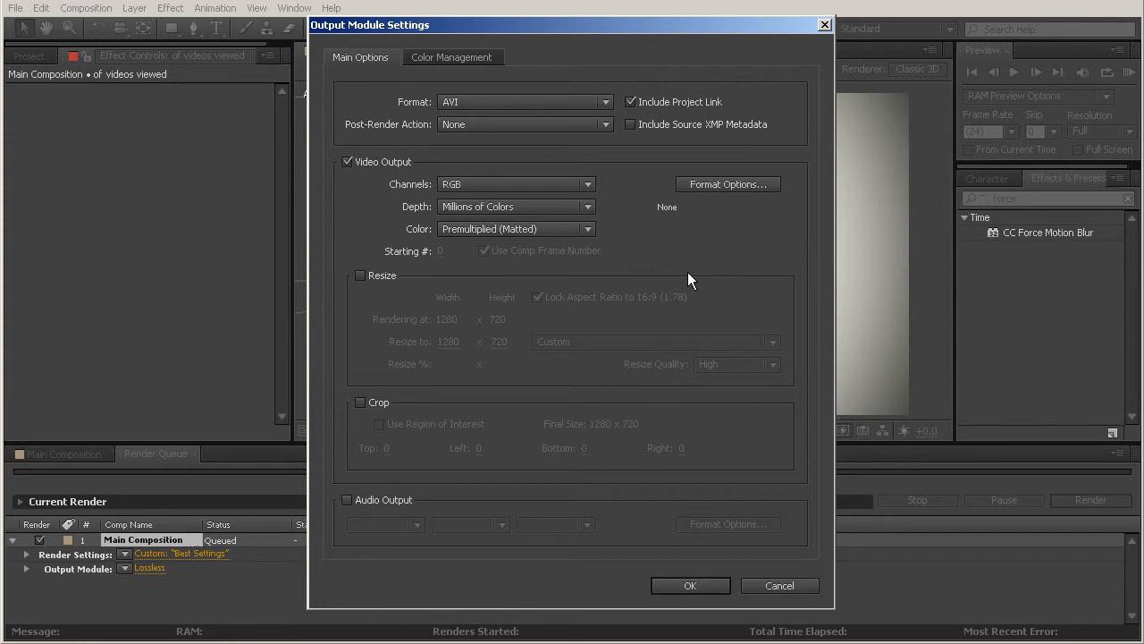
pyautogui.click(534, 103)
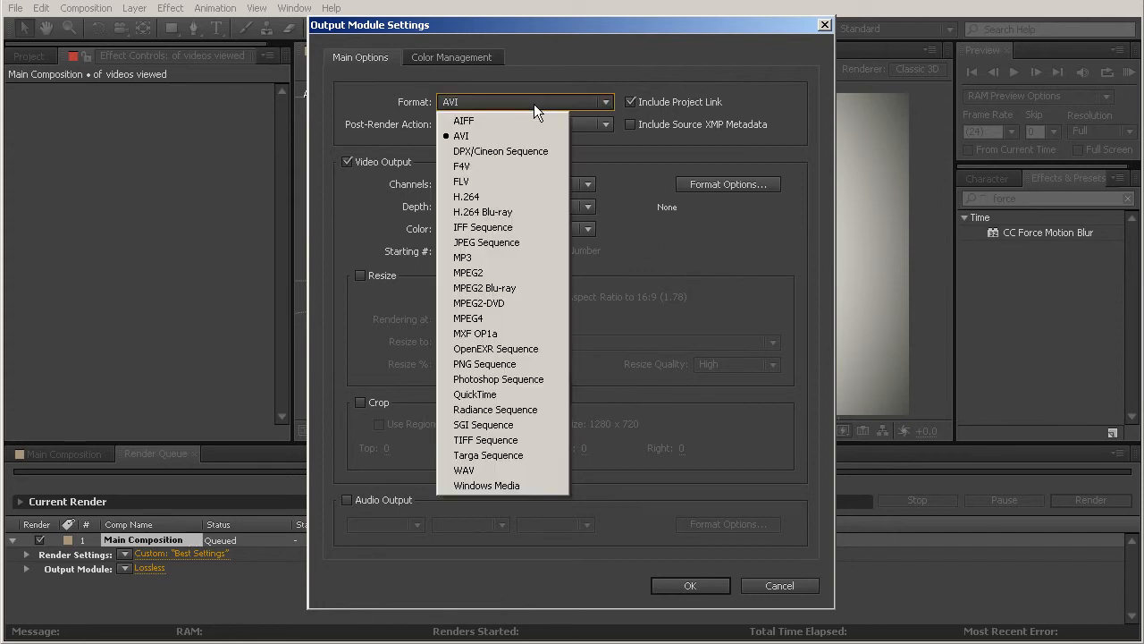
pyautogui.click(487, 197)
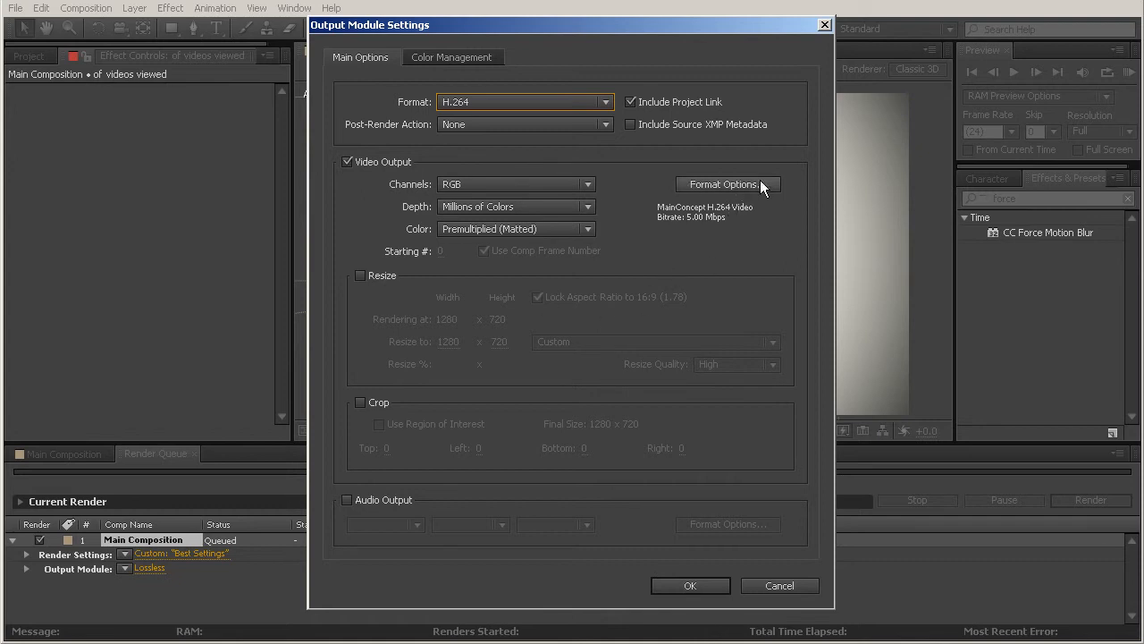
# Confirm the H.264 video options with the High profile and level 5.1
pyautogui.click(726, 182)
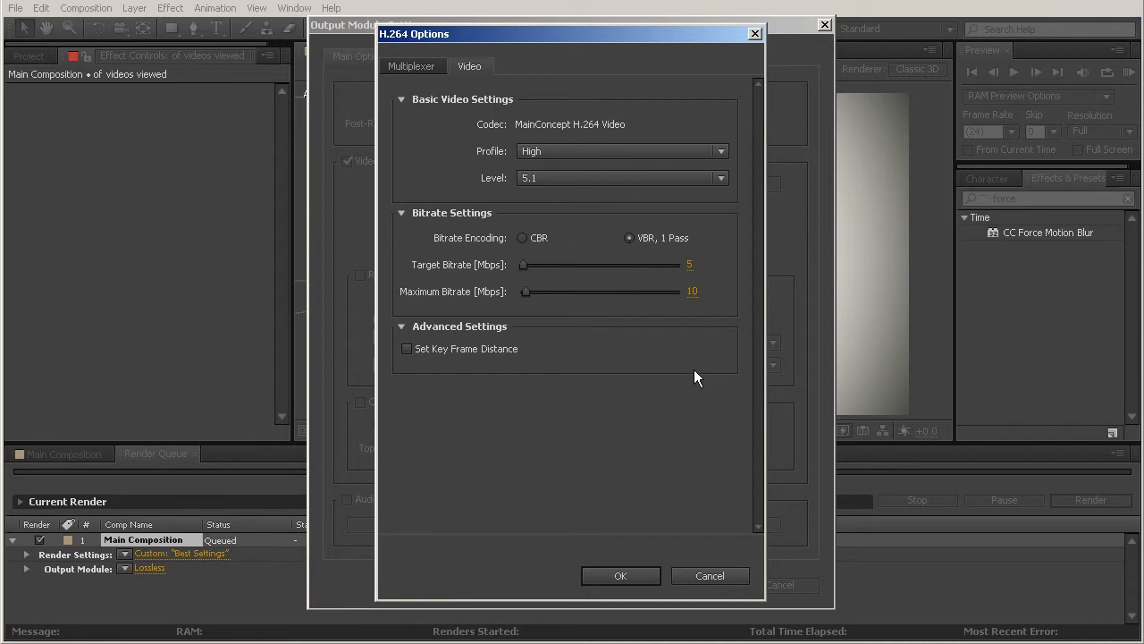
pyautogui.click(695, 152)
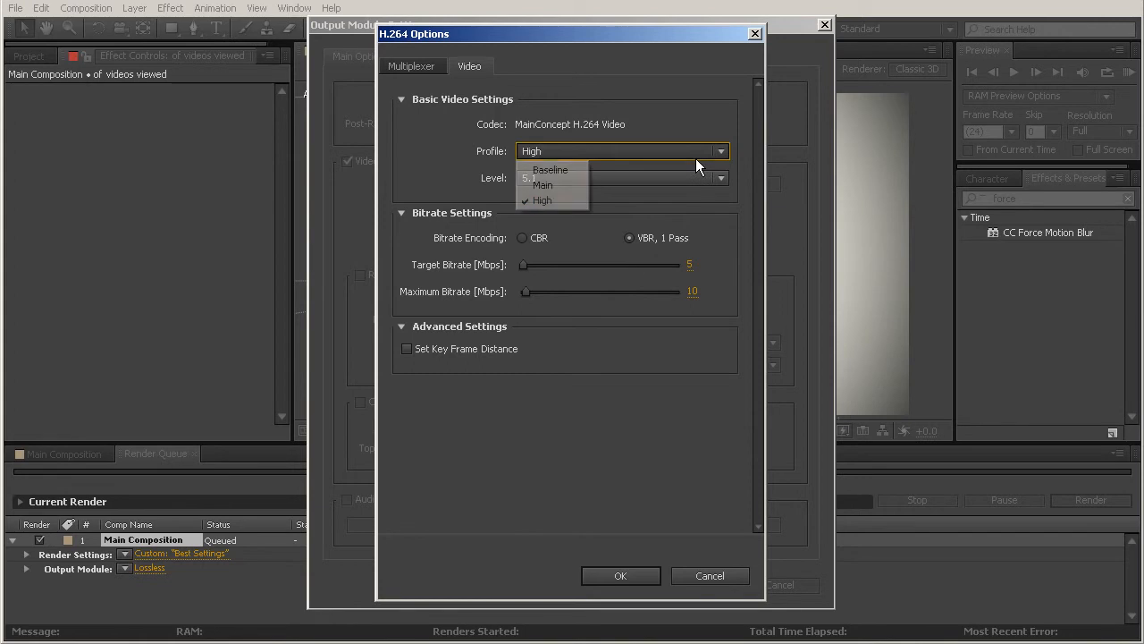
pyautogui.click(549, 202)
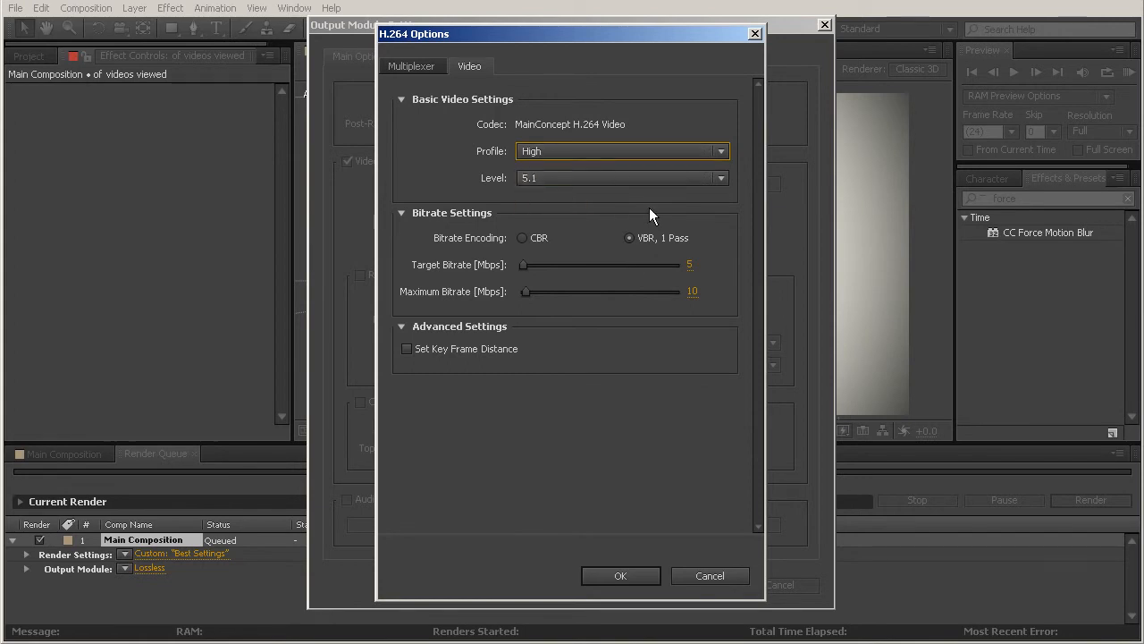
pyautogui.click(587, 181)
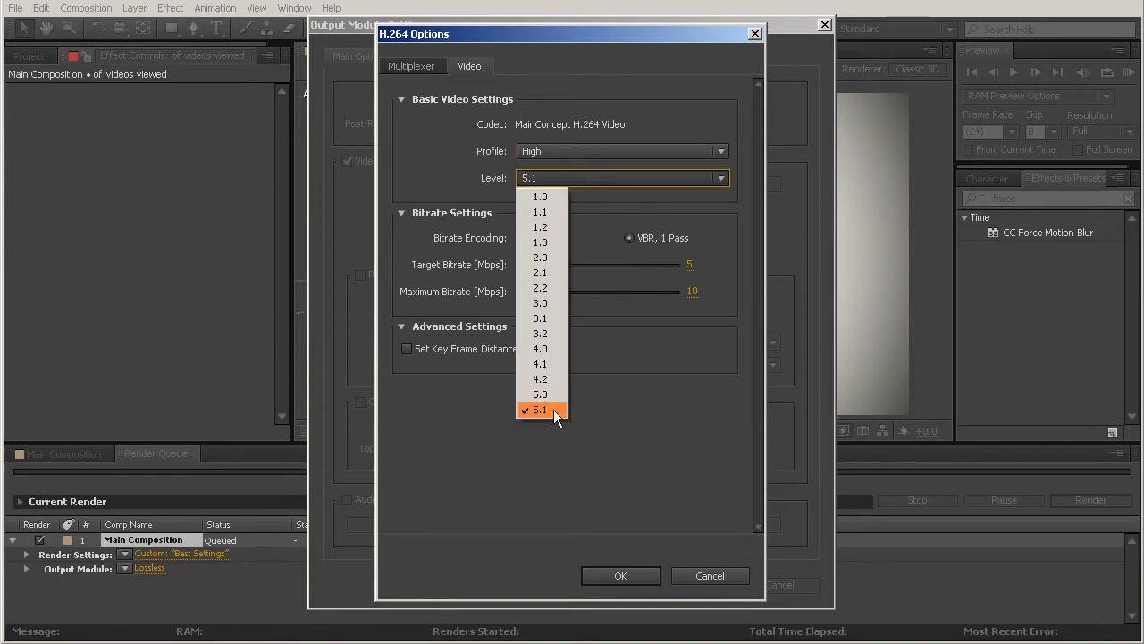
pyautogui.click(549, 409)
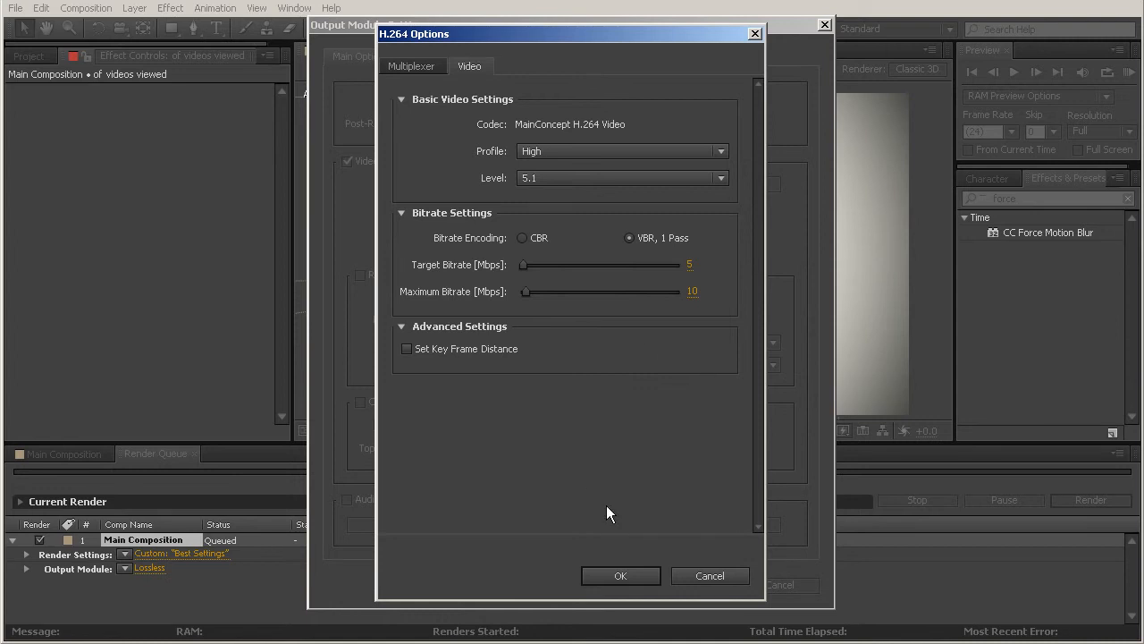
pyautogui.click(622, 576)
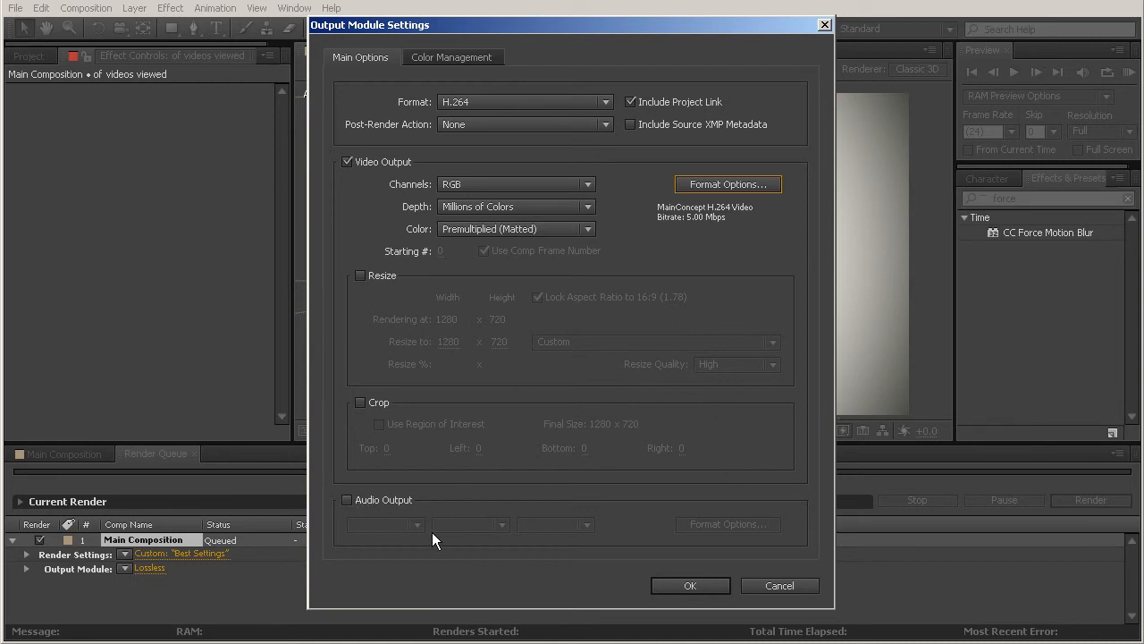
# Enable audio output for the render with Stereo channels
pyautogui.click(347, 500)
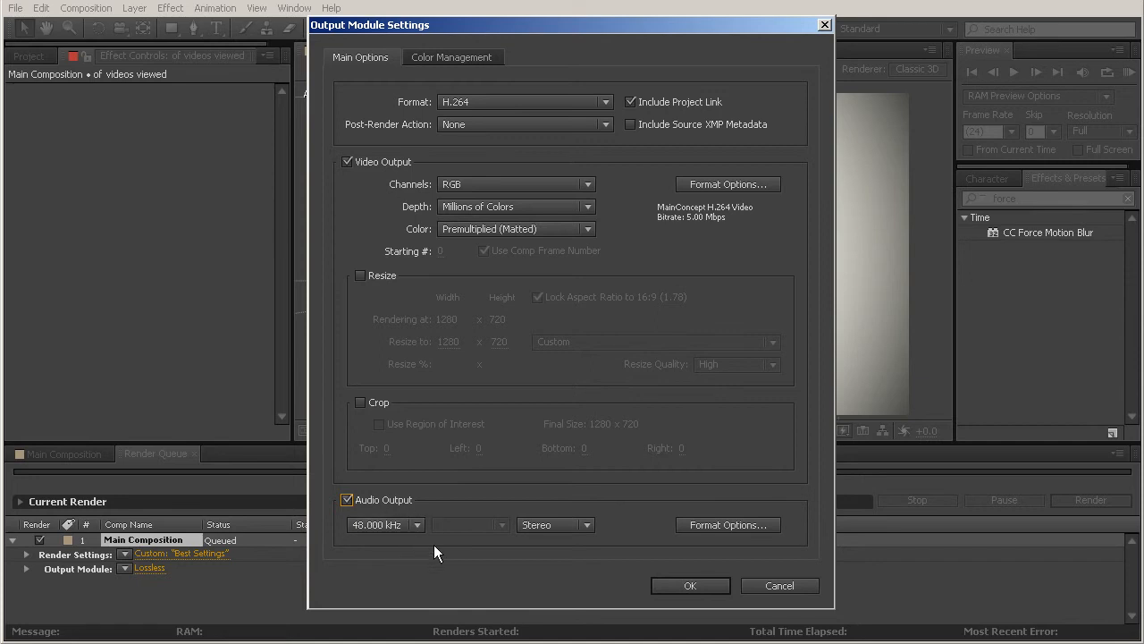
pyautogui.click(577, 525)
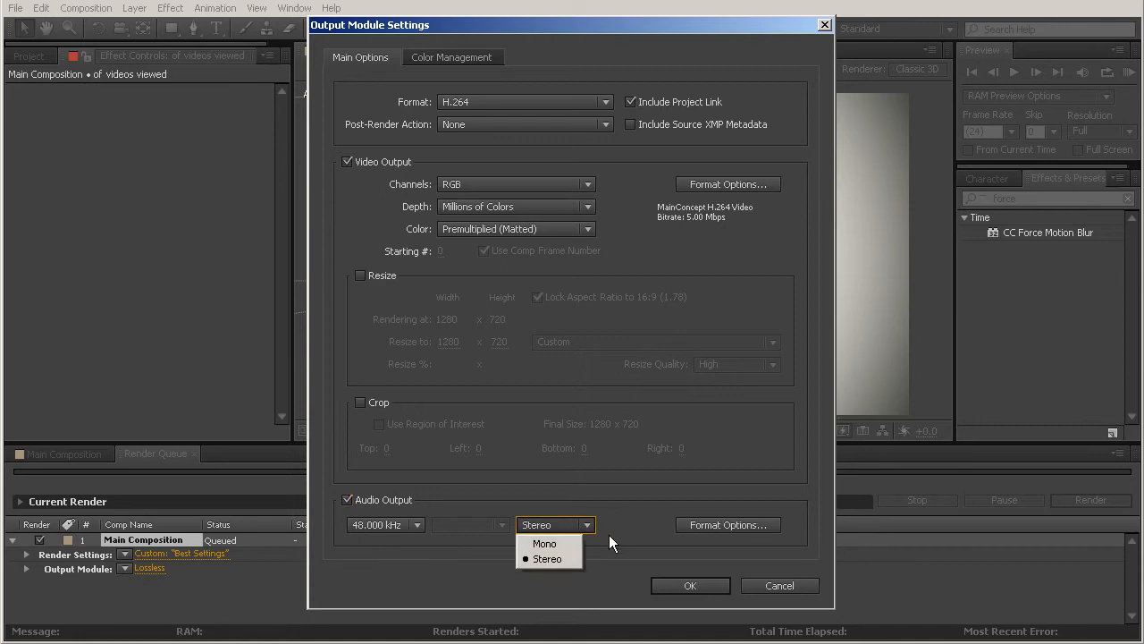
pyautogui.click(566, 558)
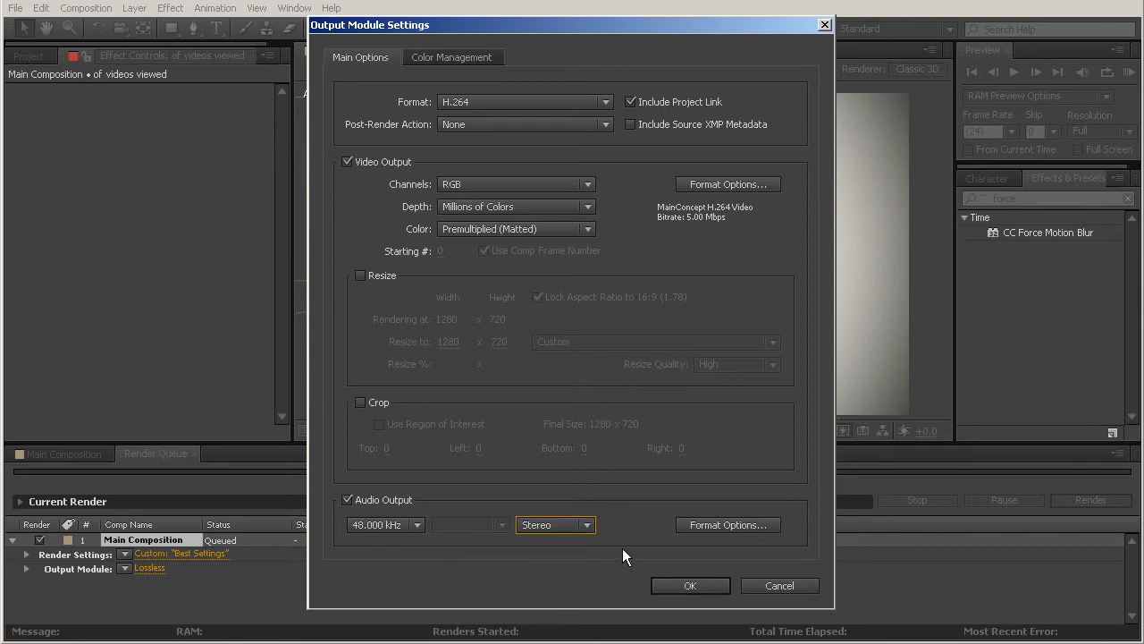
# Set the AAC audio bitrate to 320 kbps and accept the output module settings
pyautogui.click(720, 526)
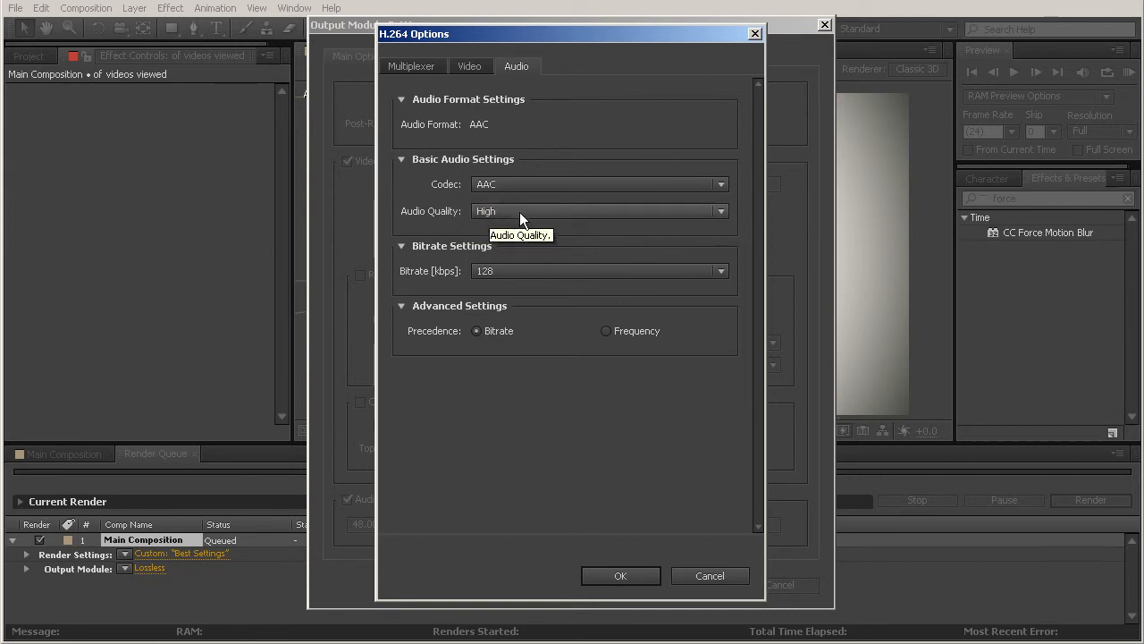
pyautogui.click(529, 272)
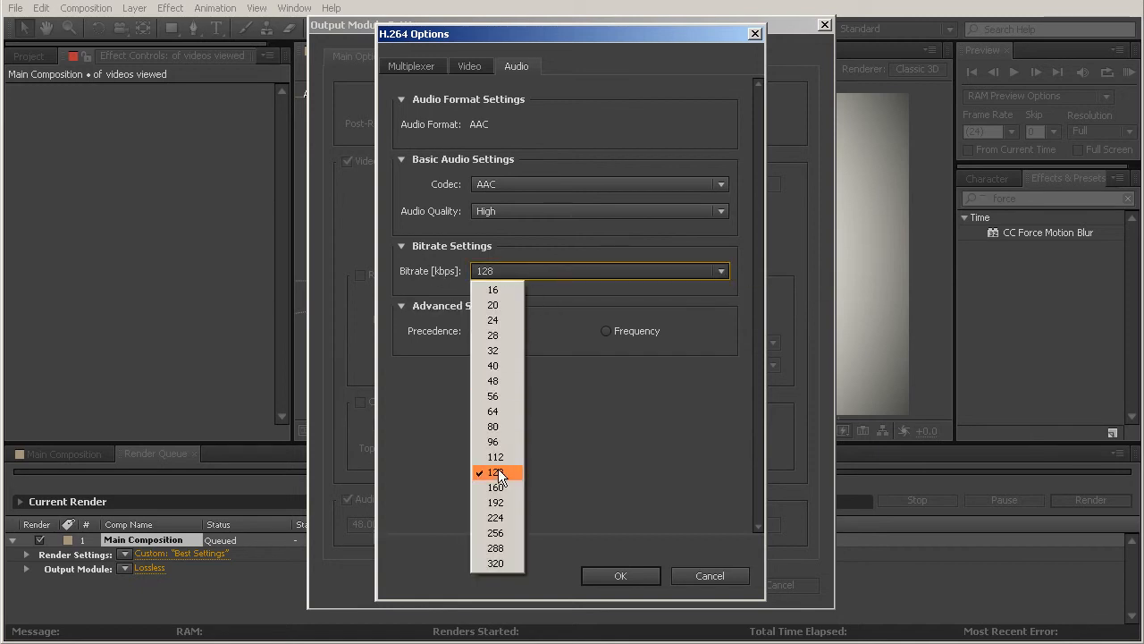
pyautogui.click(505, 565)
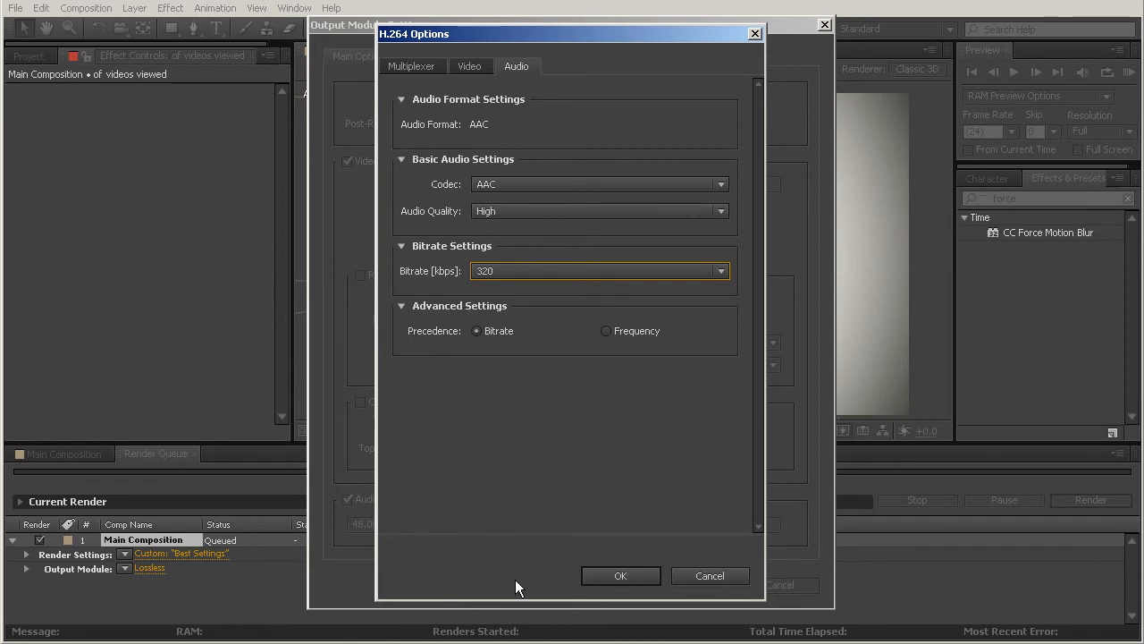
pyautogui.click(618, 576)
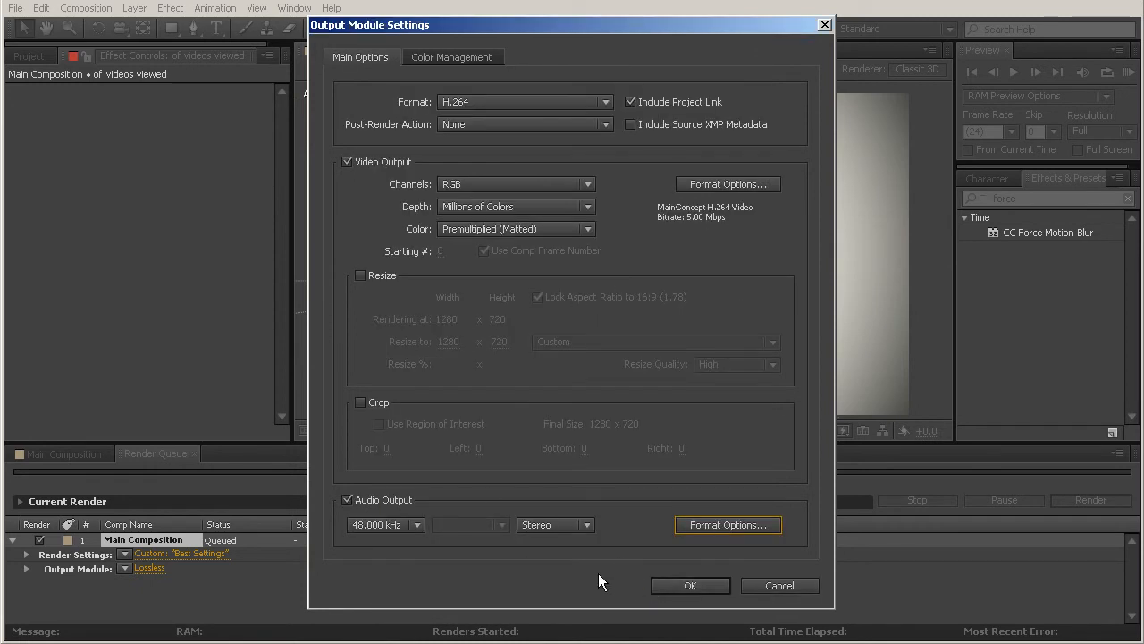
pyautogui.click(673, 585)
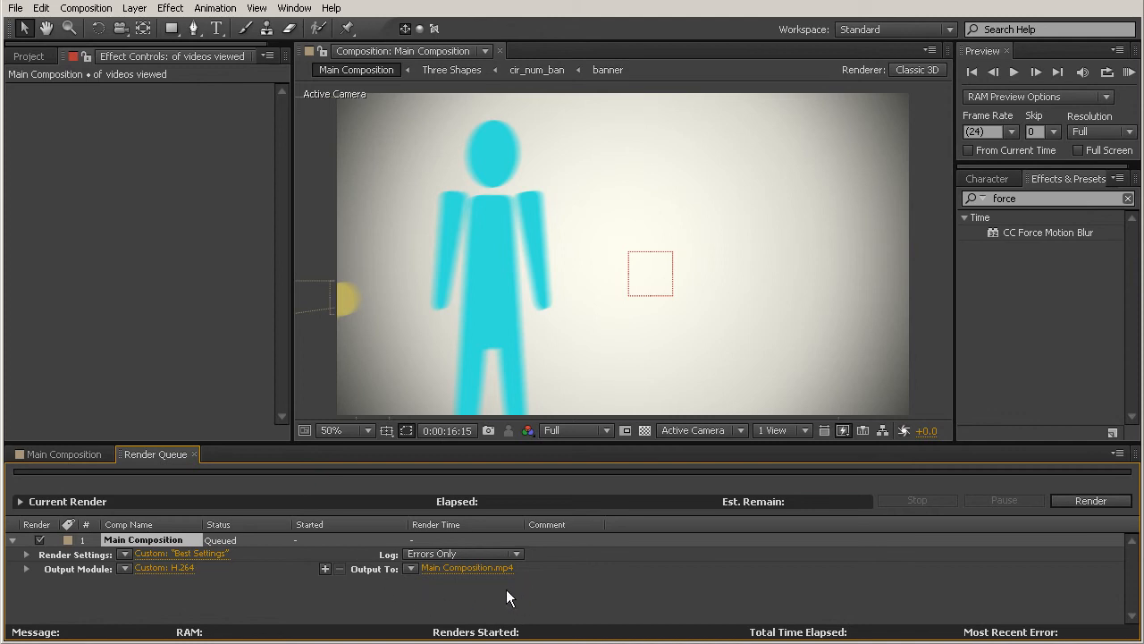
# Set the output movie's file name to Intro Project.mp4 in the My Motion Graphics Project folder
pyautogui.click(451, 568)
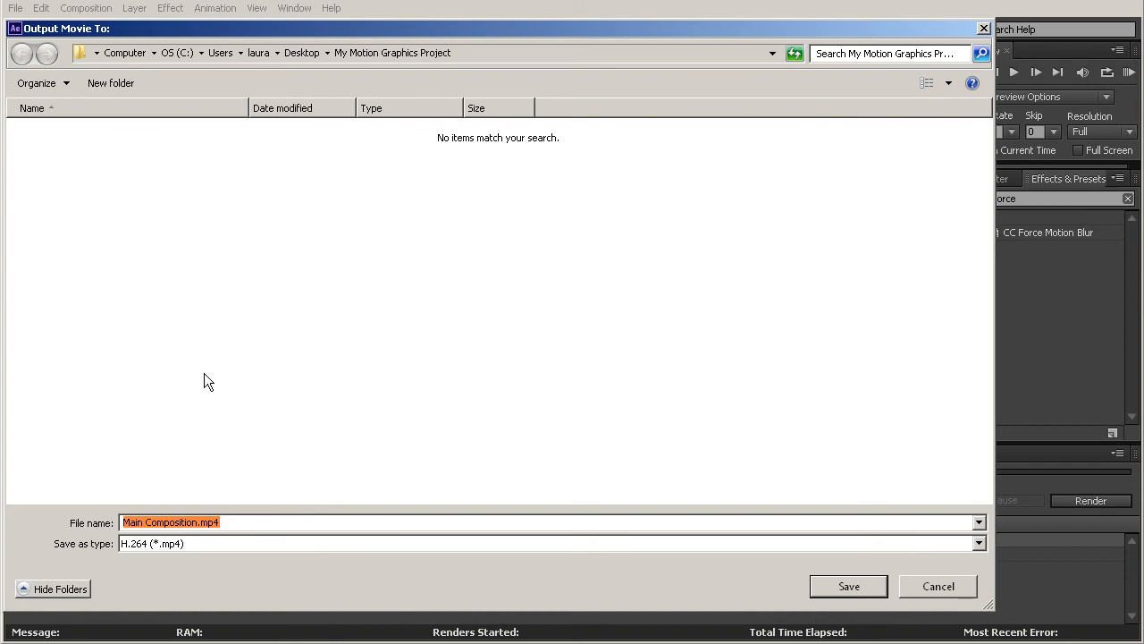
pyautogui.click(246, 523)
pyautogui.moveTo(197, 522); pyautogui.dragTo(117, 524)
pyautogui.write('In')
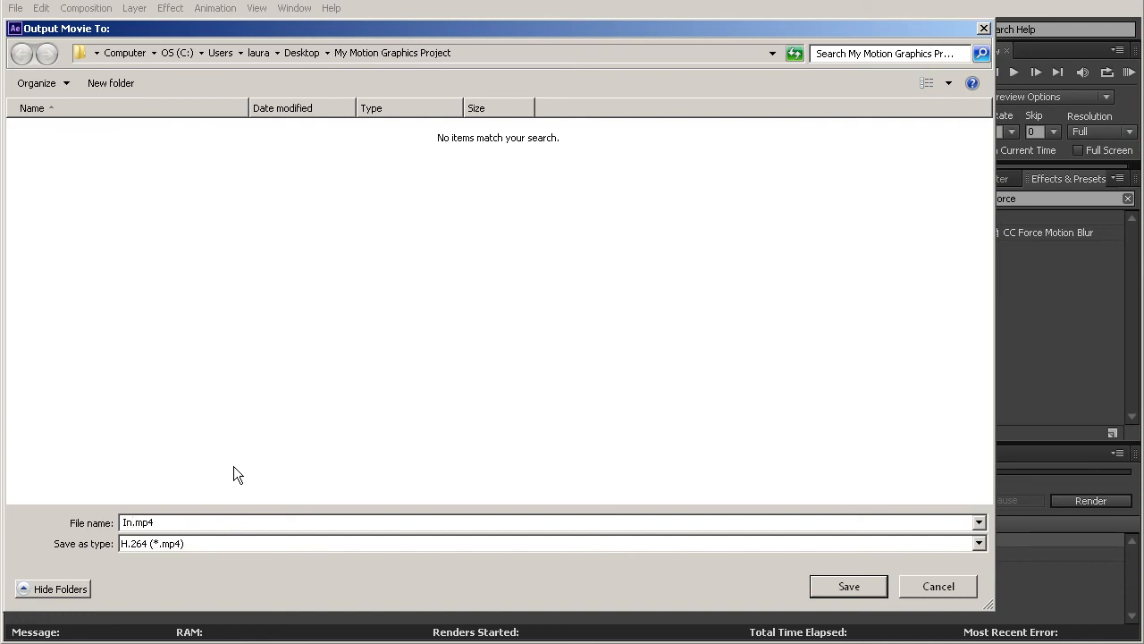
pyautogui.write('tro Project')
pyautogui.click(840, 586)
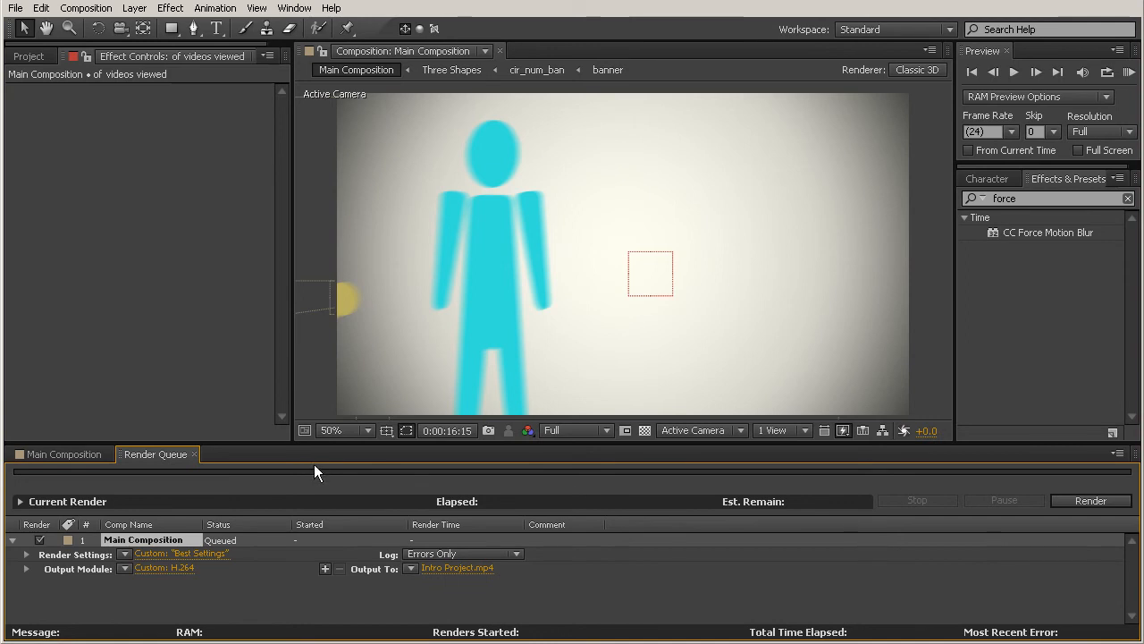
# Try starting the Main Composition's work area at about 14 seconds, and restore its start to the composition's beginning
pyautogui.click(49, 453)
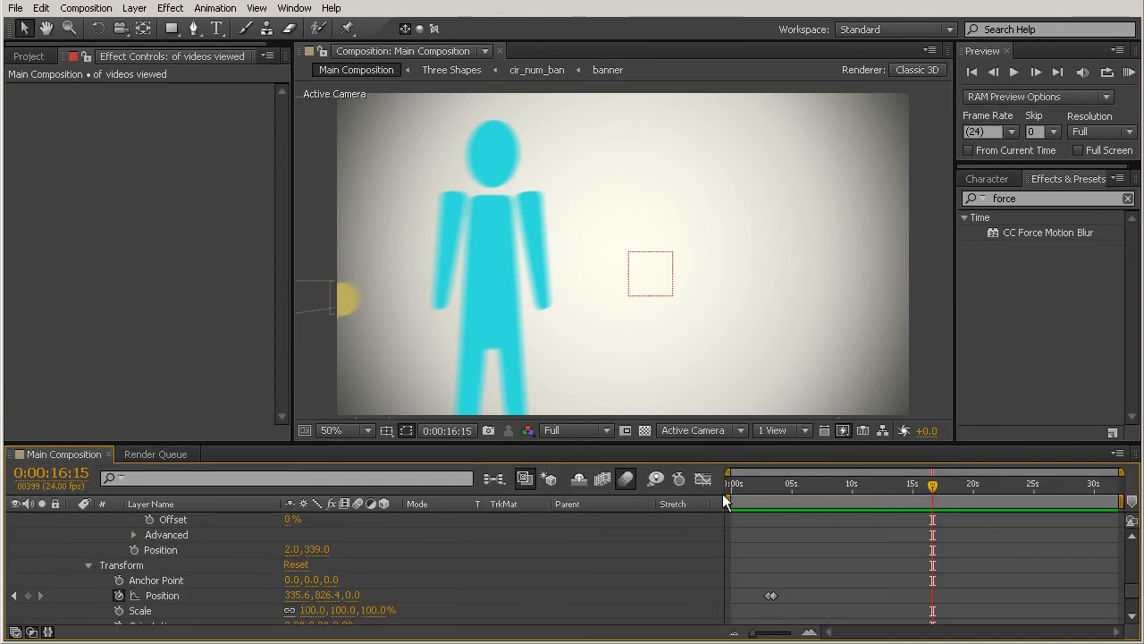
pyautogui.moveTo(730, 503); pyautogui.dragTo(895, 585)
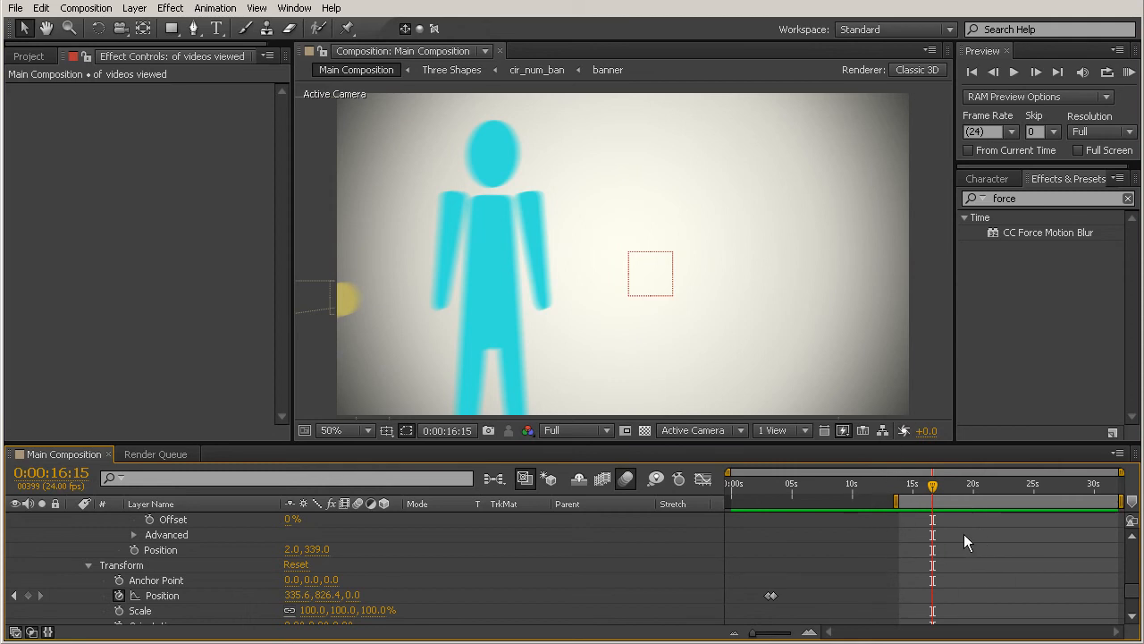
pyautogui.moveTo(932, 486)
pyautogui.mouseDown()
pyautogui.moveTo(1122, 505)
pyautogui.moveTo(953, 523)
pyautogui.moveTo(982, 523)
pyautogui.mouseUp()
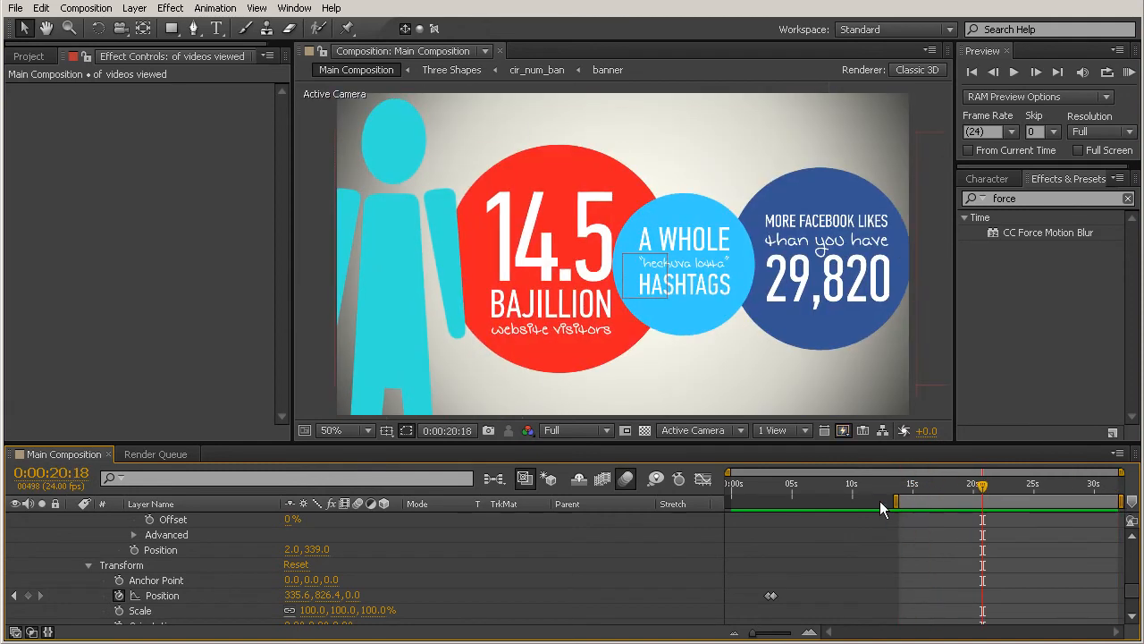
pyautogui.moveTo(895, 502); pyautogui.dragTo(729, 502)
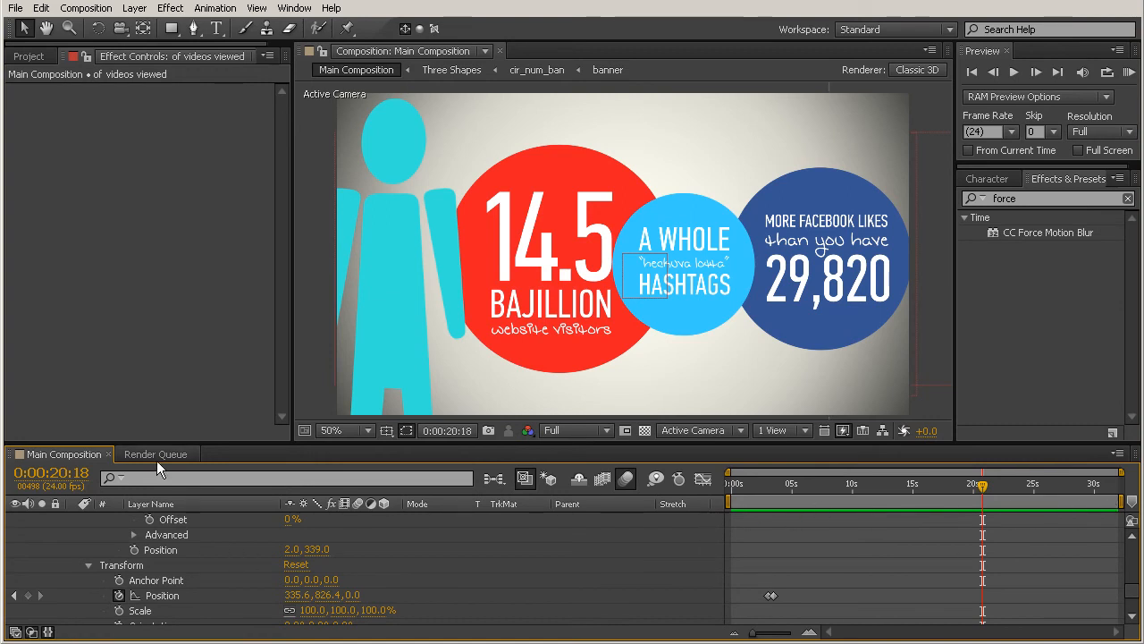
# Return to the render queue and start rendering the Main Composition
pyautogui.hotkey('ctrl', 'm')
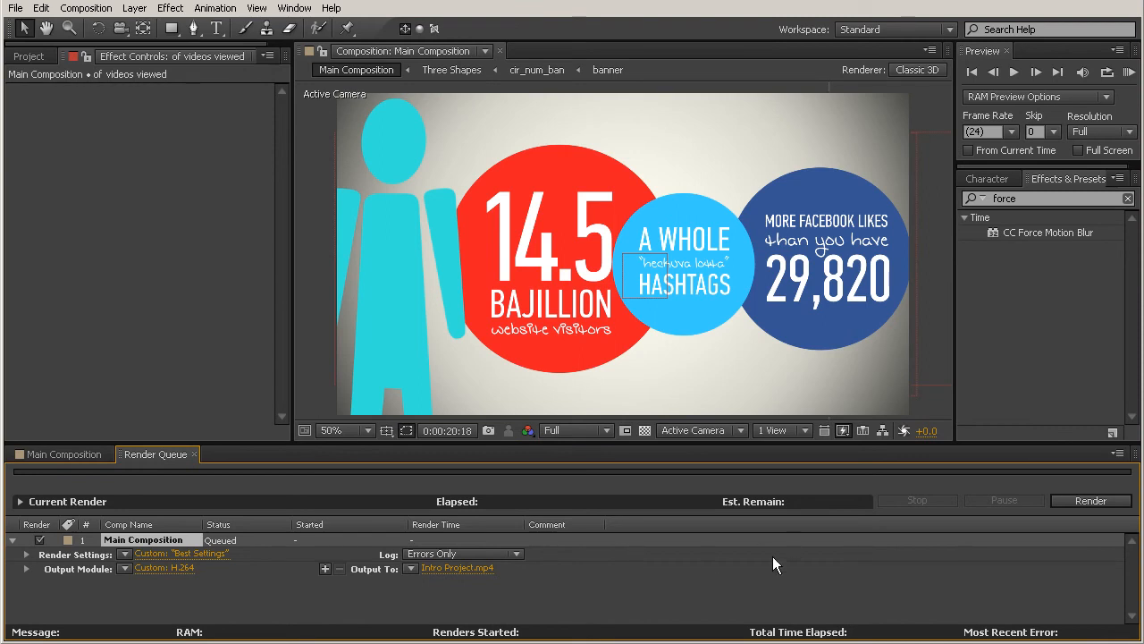
pyautogui.click(1083, 499)
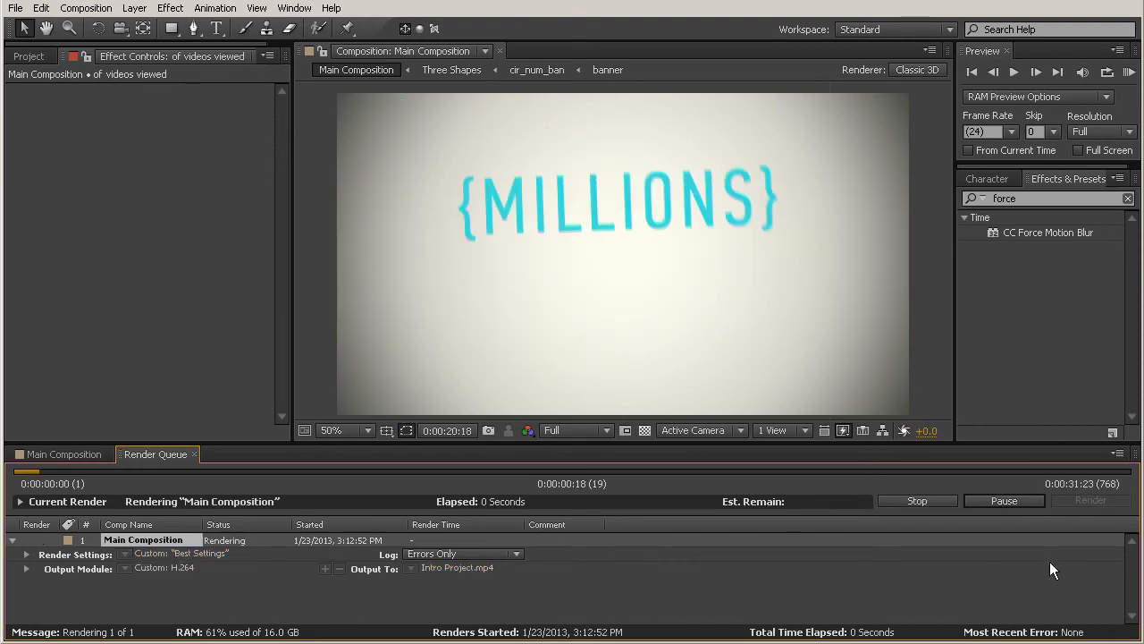